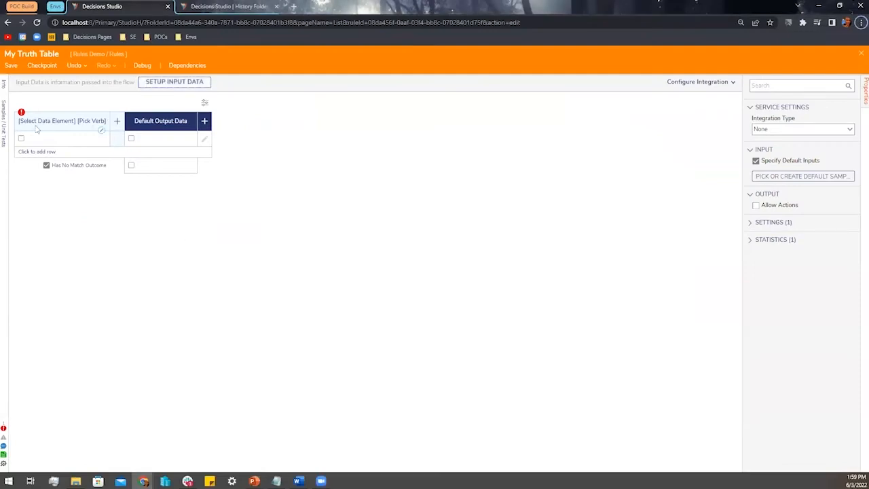
Define the rule's first input, Current Customer, as a Boolean
click(197, 83)
click(513, 308)
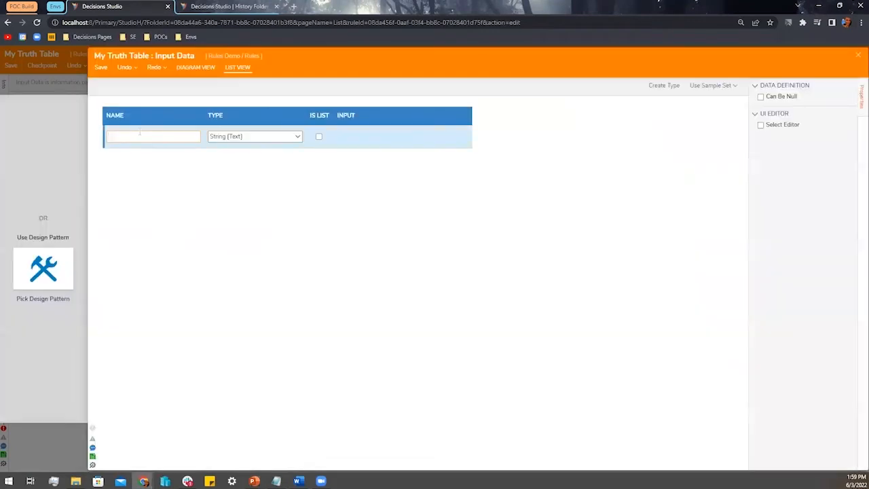
click(140, 135)
text(Current Customer)
key(Tab)
key(Down)
key(Down)
key(Down)
key(Down)
key(Down)
key(Down)
key(Down)
key(Return)
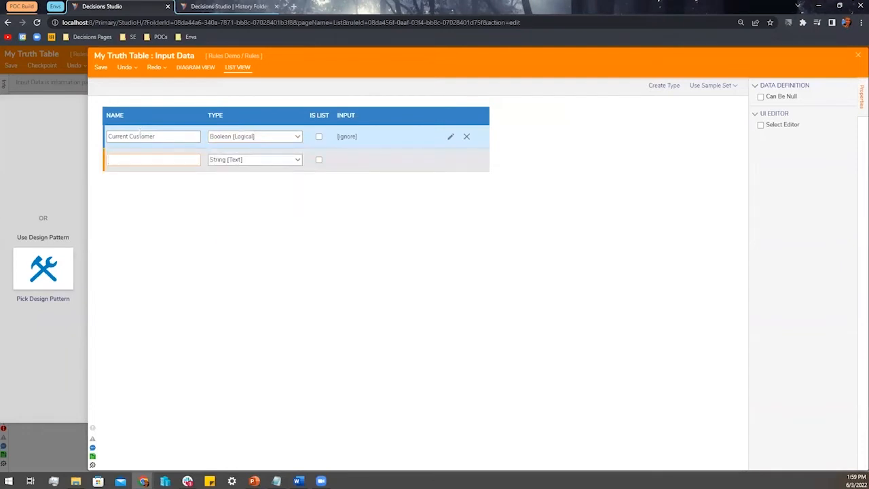
Add Loan Amount and Credit Score as Int32 inputs and save the input definitions
text(Loan Am)
key(Tab)
key(Down)
key(Down)
key(Down)
key(Return)
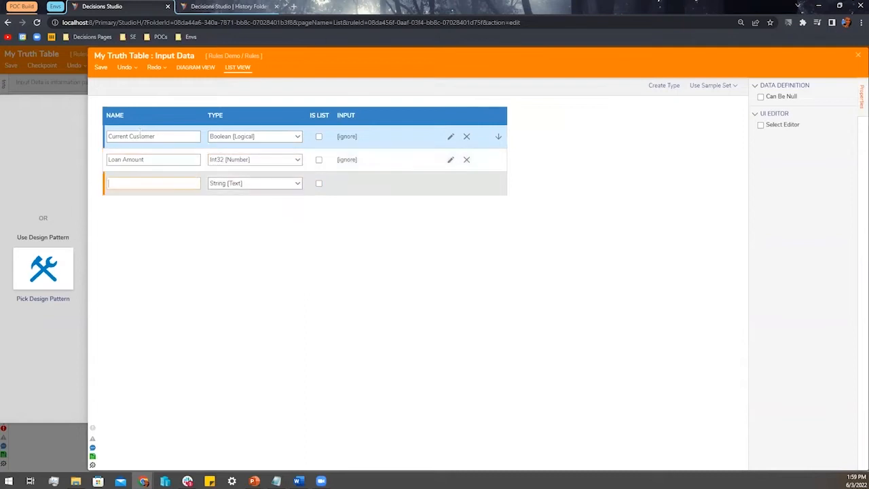
text(Credit Score)
key(Tab)
key(Down)
key(Down)
key(Down)
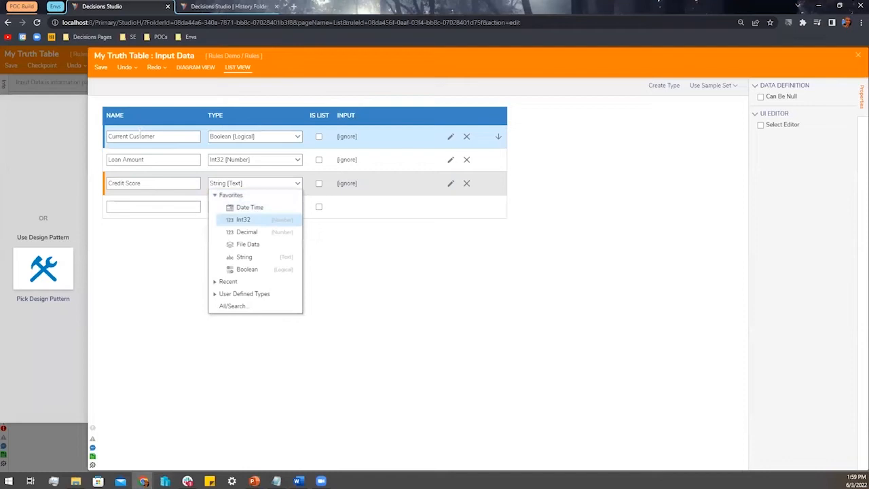
key(Return)
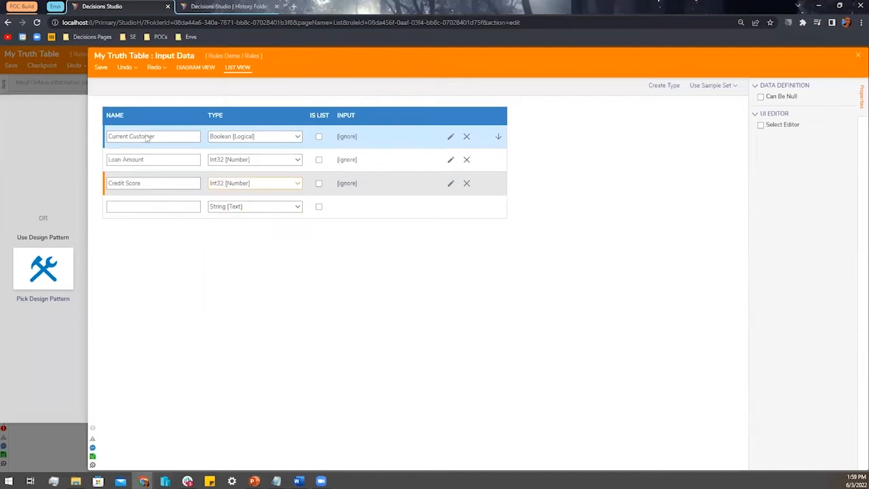
click(100, 68)
click(529, 278)
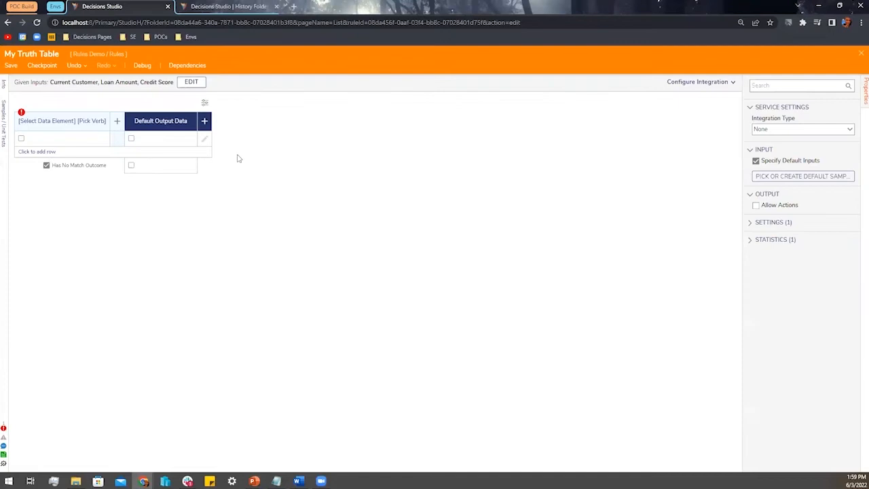
Create the first condition column as 'Current Customer Is'
click(56, 127)
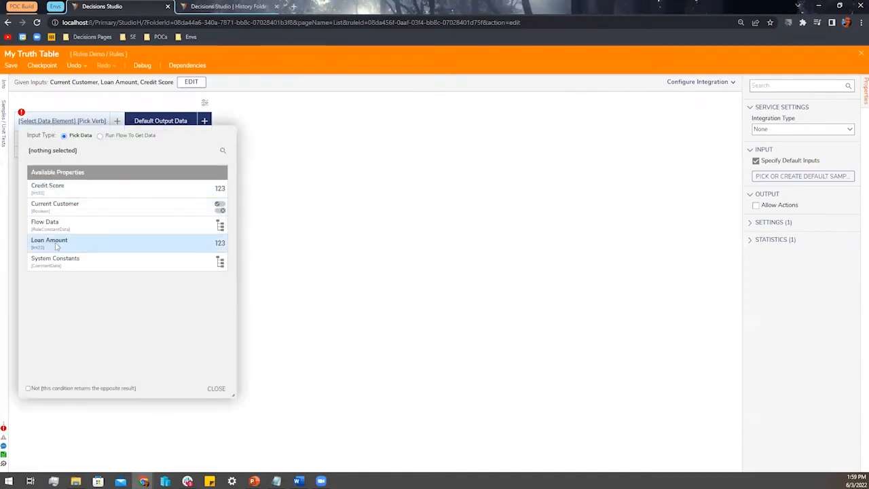
click(68, 208)
click(216, 389)
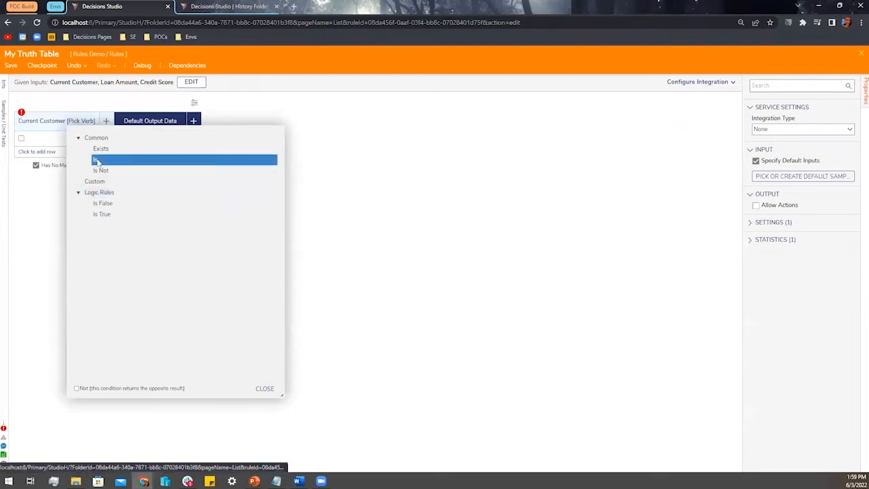
click(99, 160)
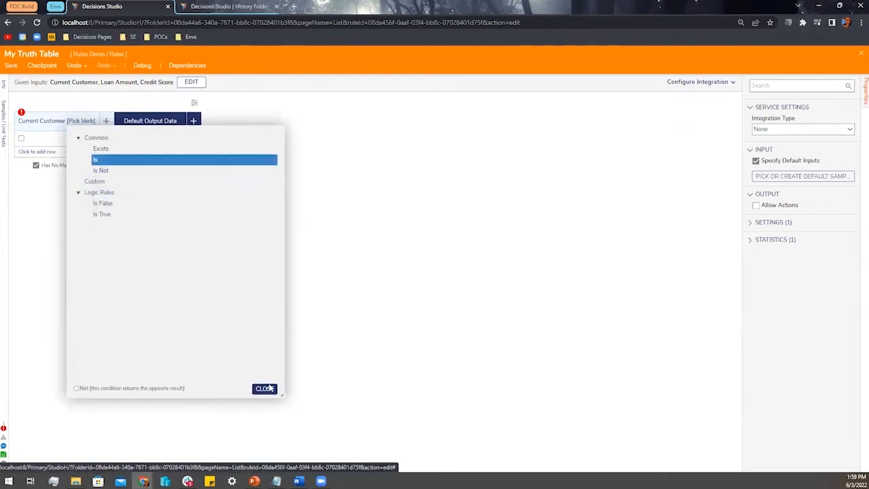
click(265, 388)
Add a second condition column 'Loan Amount Less Than'
click(95, 121)
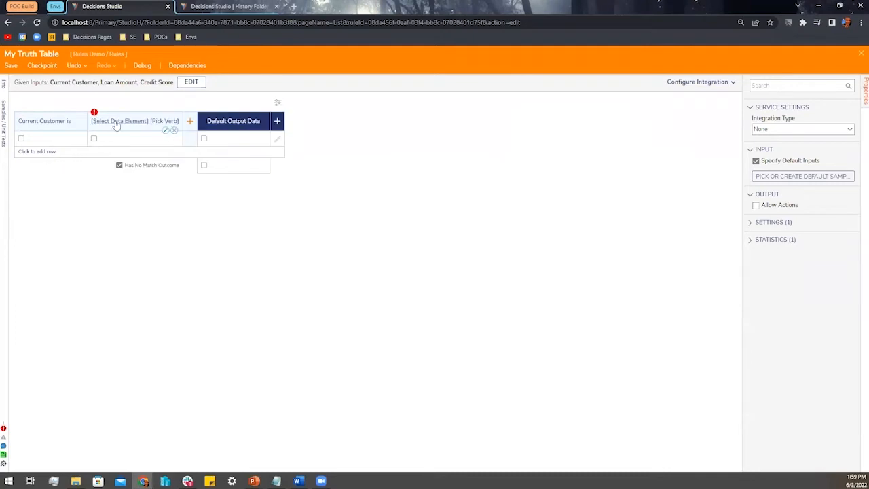
click(115, 122)
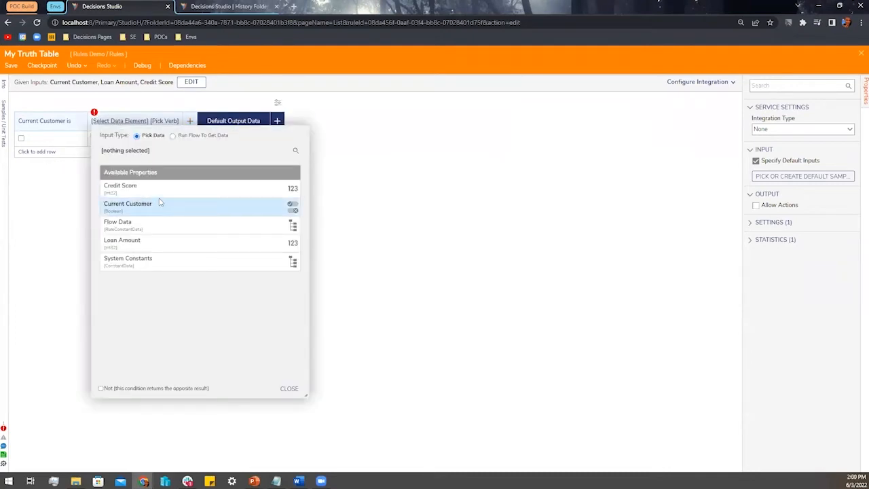
click(167, 240)
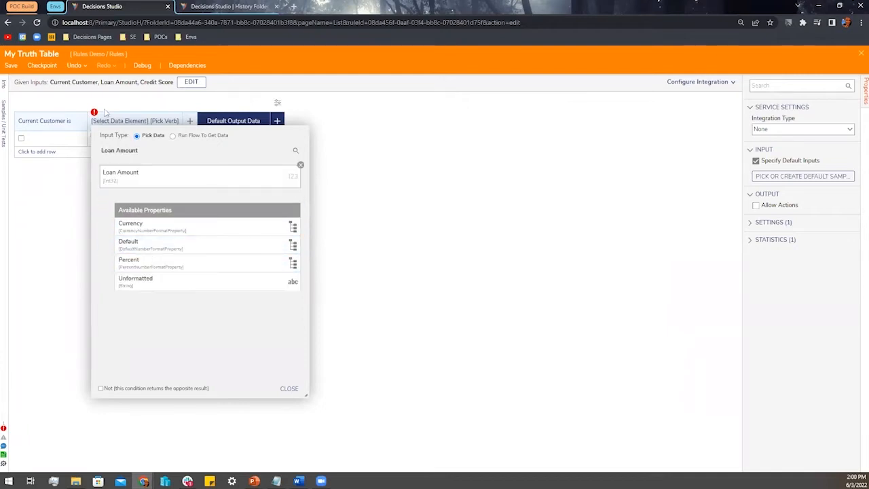
click(291, 388)
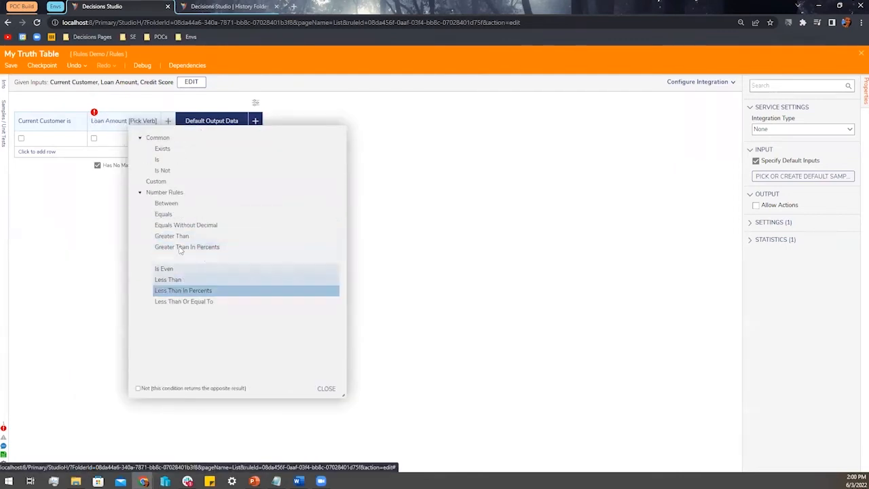
click(326, 389)
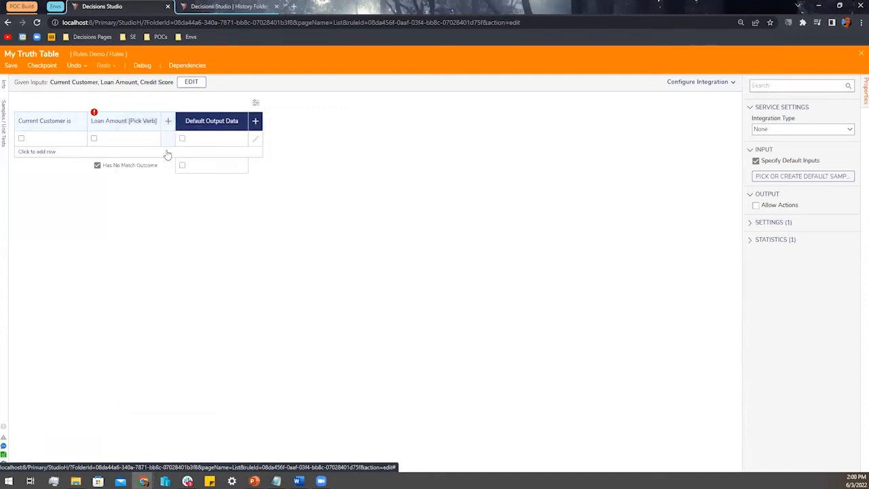
Add a third condition column 'Credit Score Greater Than'
click(168, 120)
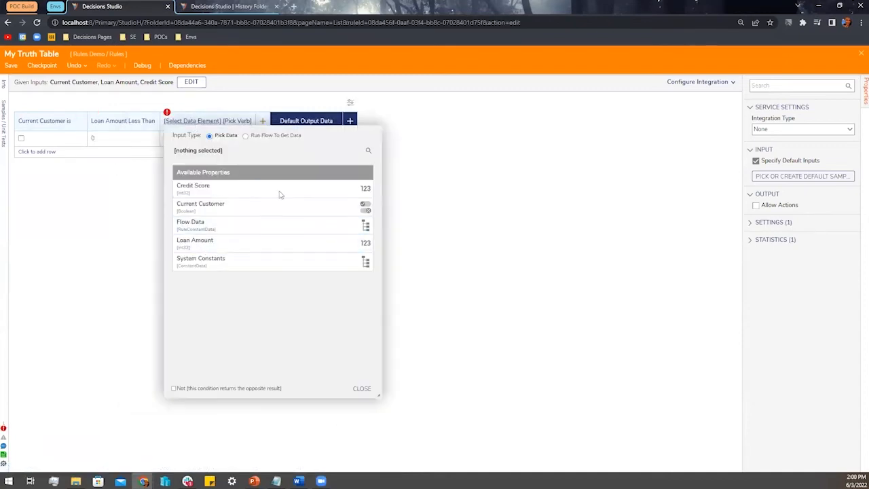
click(361, 389)
click(201, 122)
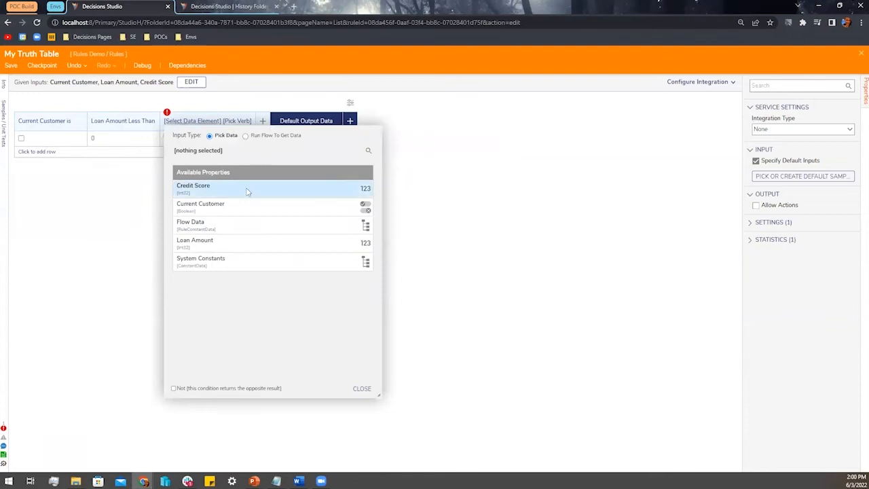
click(266, 190)
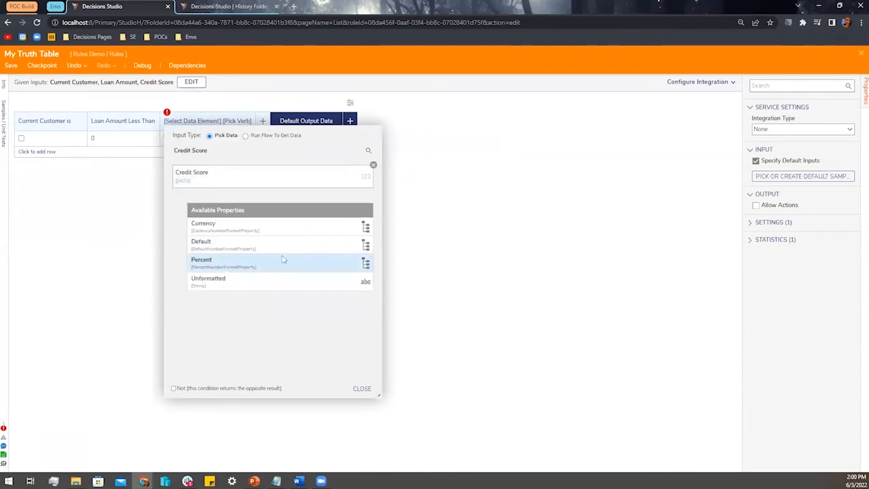
click(360, 388)
click(244, 235)
click(395, 387)
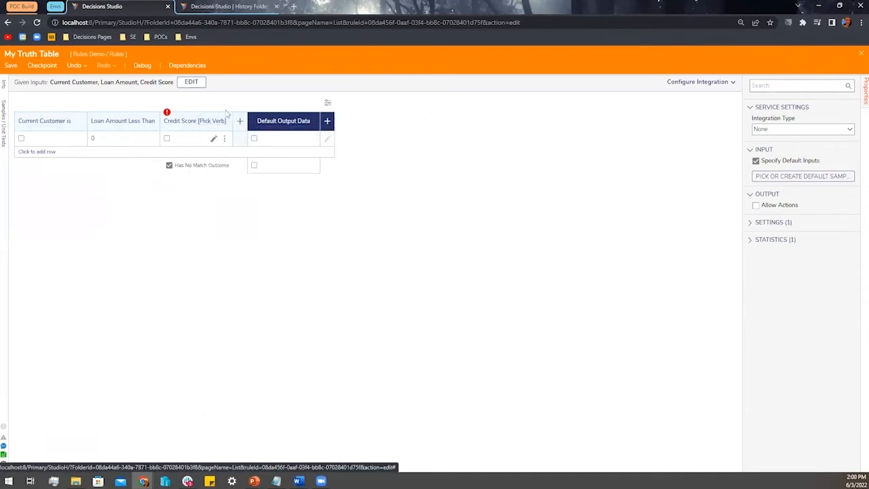
click(313, 133)
Rename the output to Loan Package of type String and disable the no-match outcome
click(394, 169)
key(ctrl+a)
text(Loan Pack)
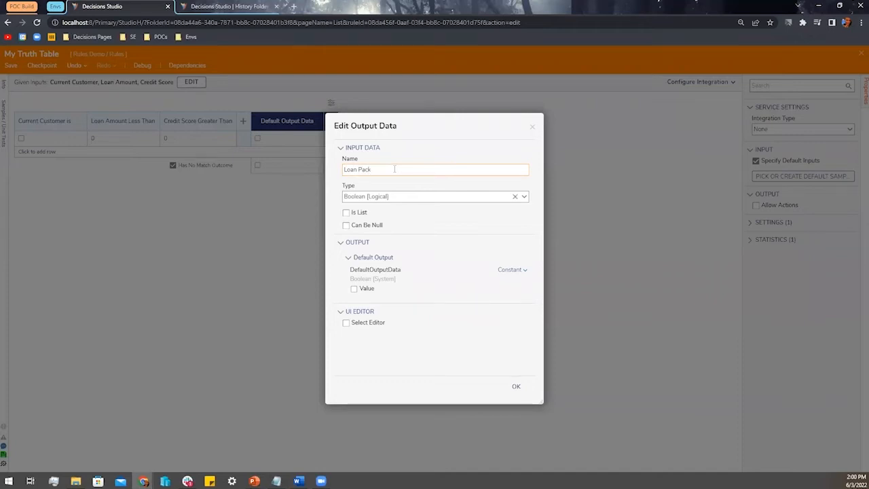
text(age)
key(Tab)
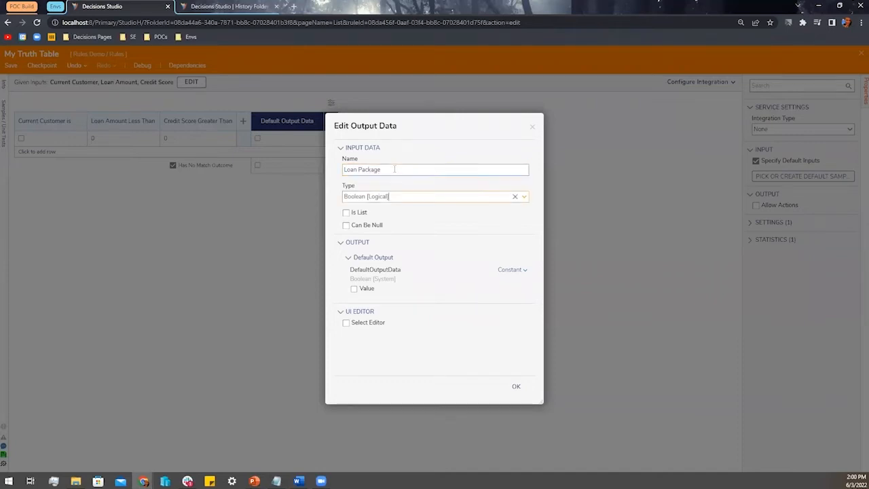
click(523, 196)
click(388, 270)
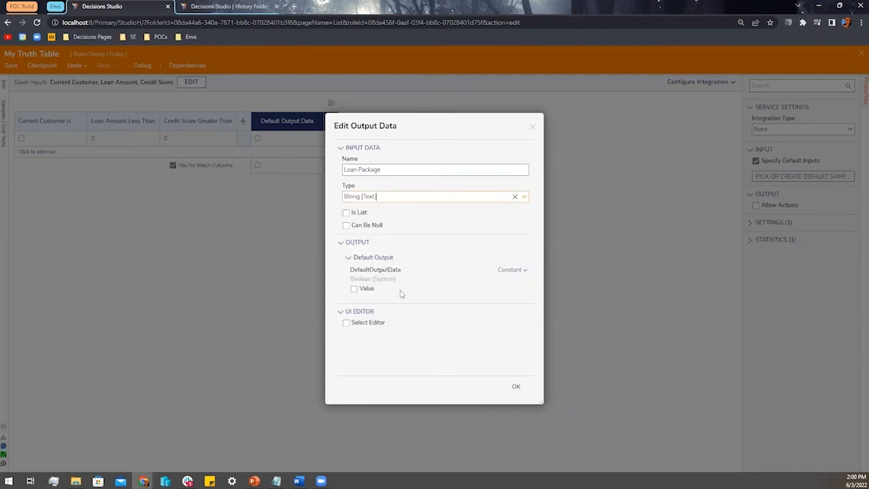
click(514, 388)
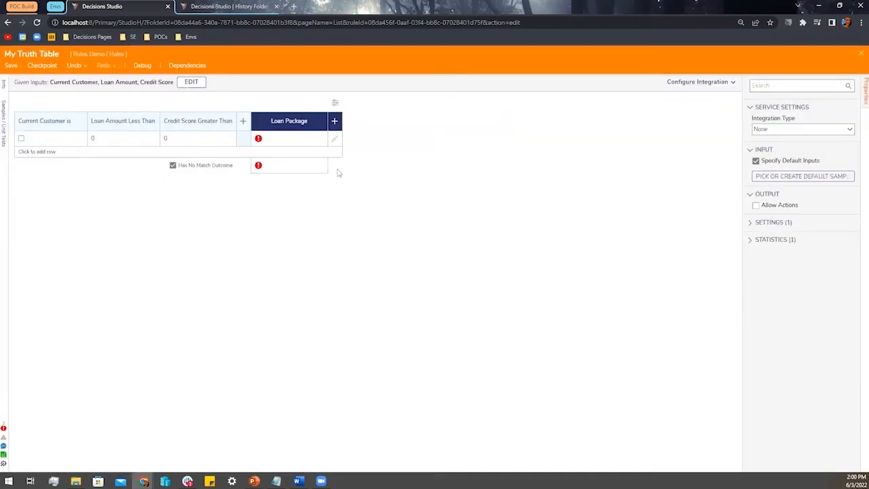
click(173, 165)
click(37, 152)
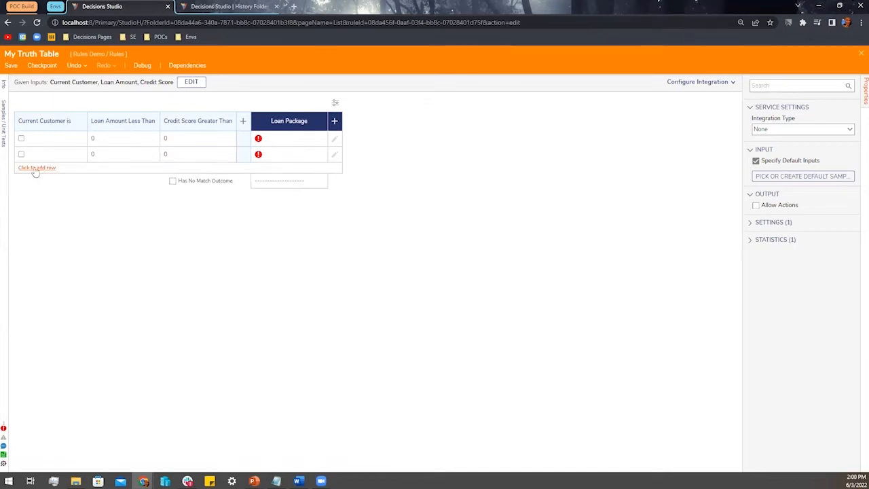
Set row 1 to current customers, loan under 15000, credit above 650, returning HP-22 Premium
click(34, 167)
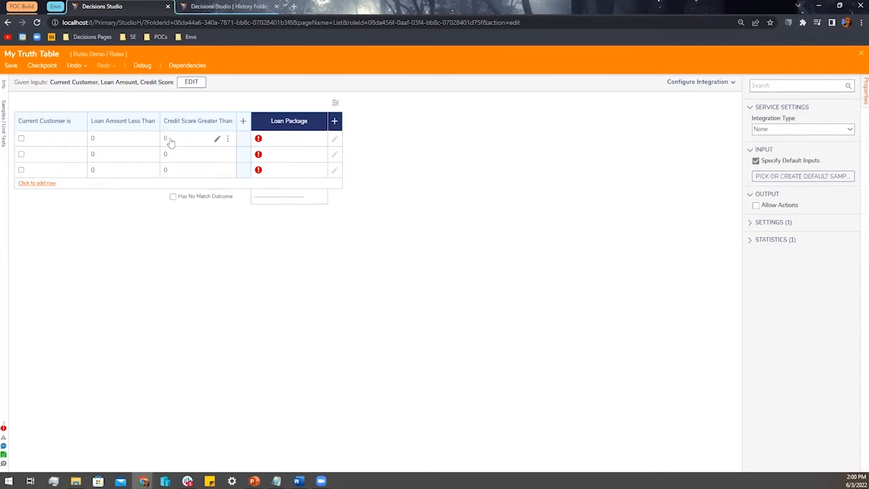
click(21, 139)
click(100, 139)
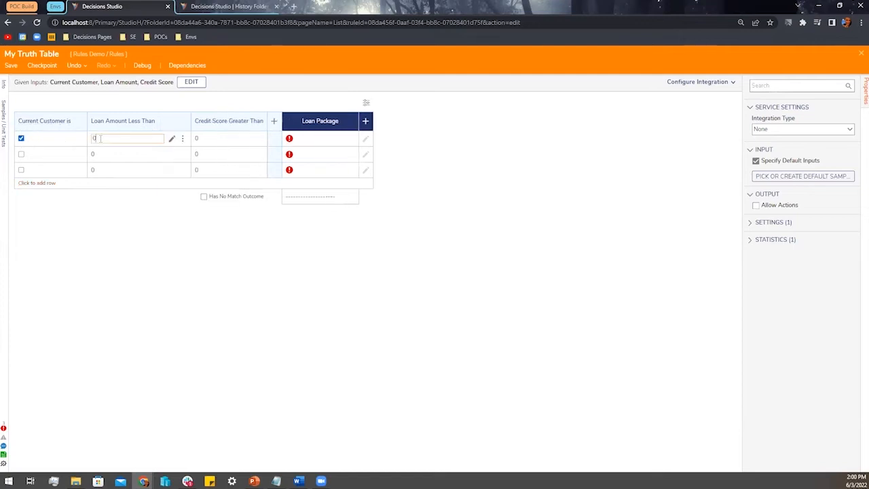
text(15000)
click(196, 143)
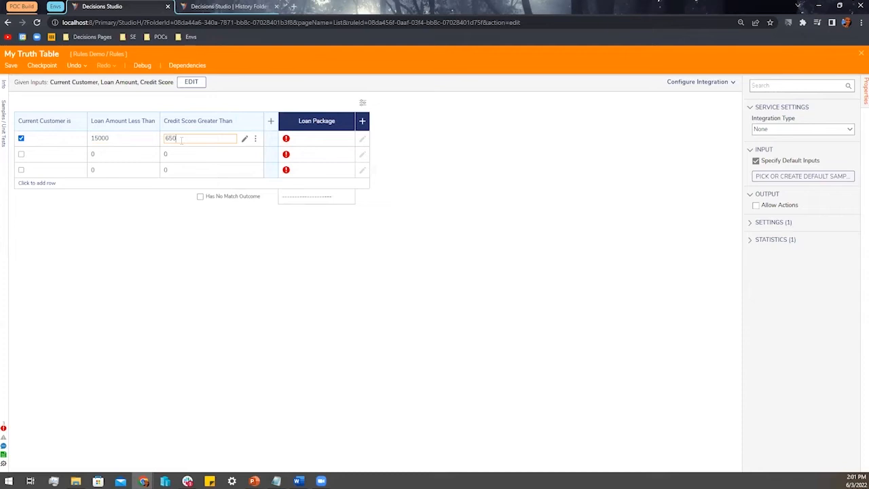
click(293, 139)
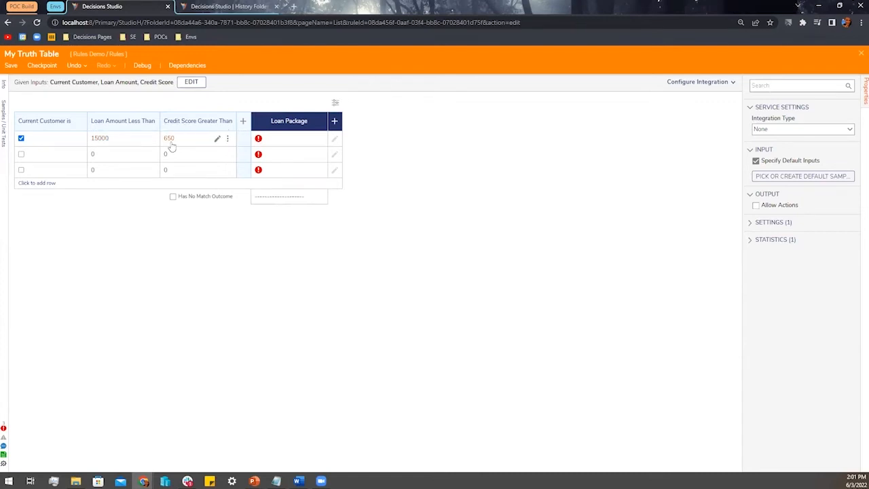
click(282, 138)
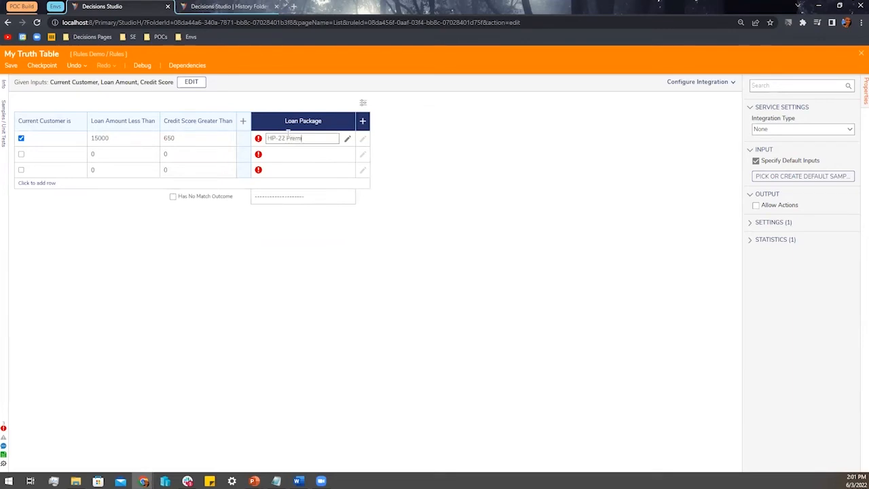
click(255, 261)
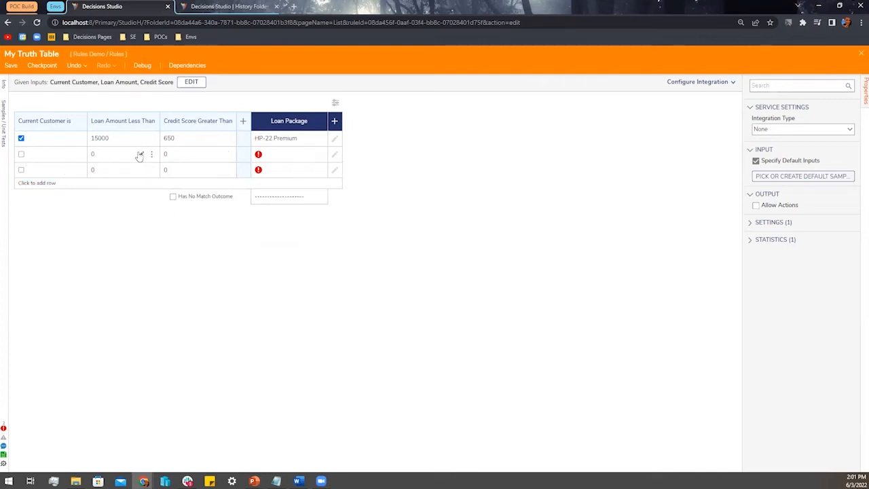
Set row 2 to ignore loan amount, require credit above 720, and return Any
click(152, 155)
click(168, 150)
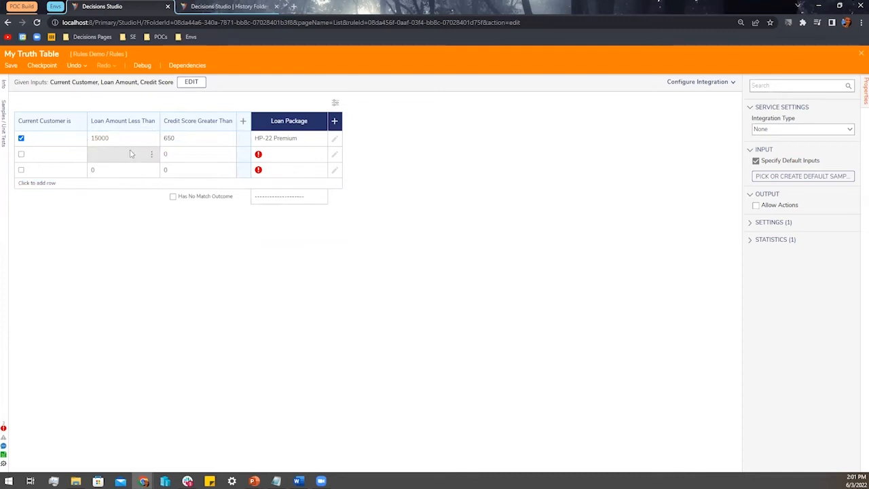
click(180, 154)
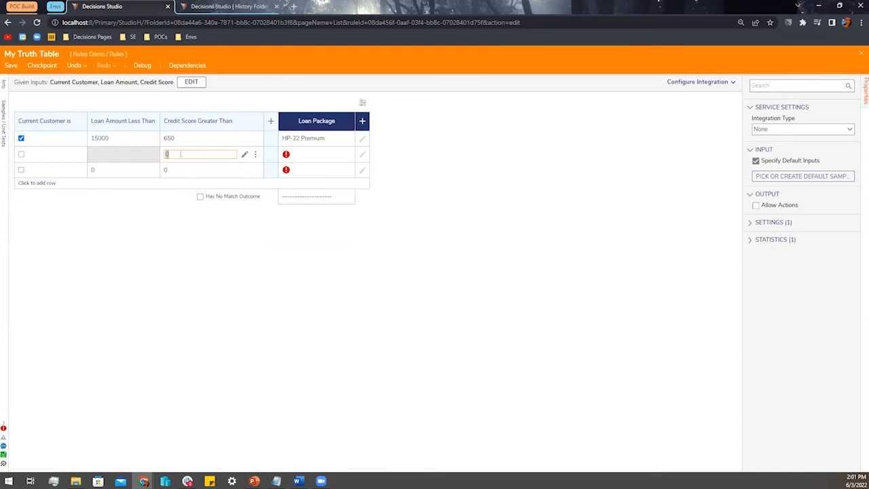
text(720)
click(309, 156)
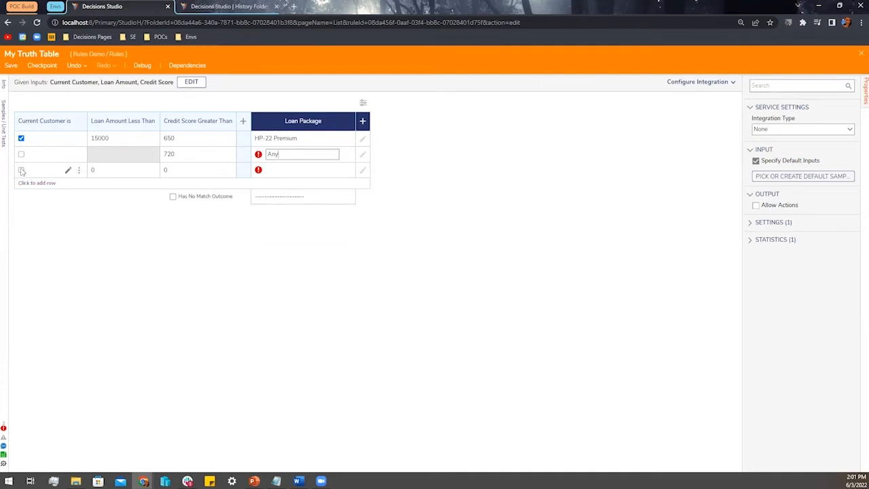
click(51, 173)
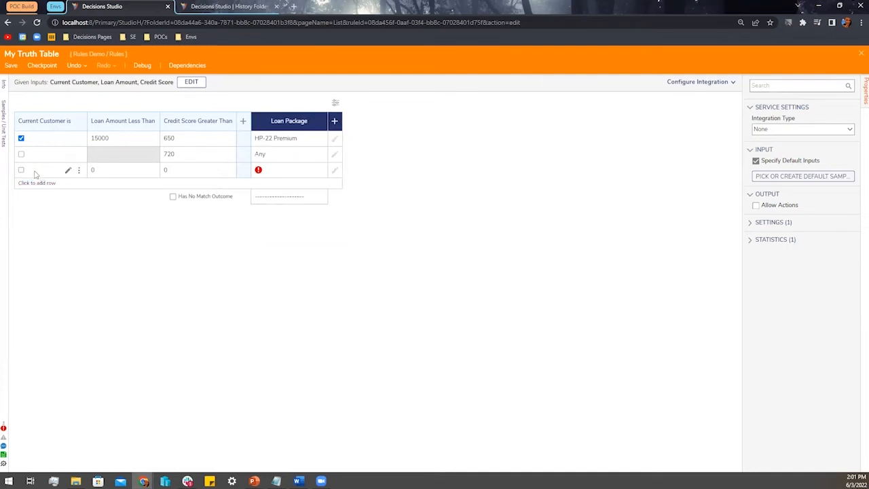
click(336, 173)
click(360, 192)
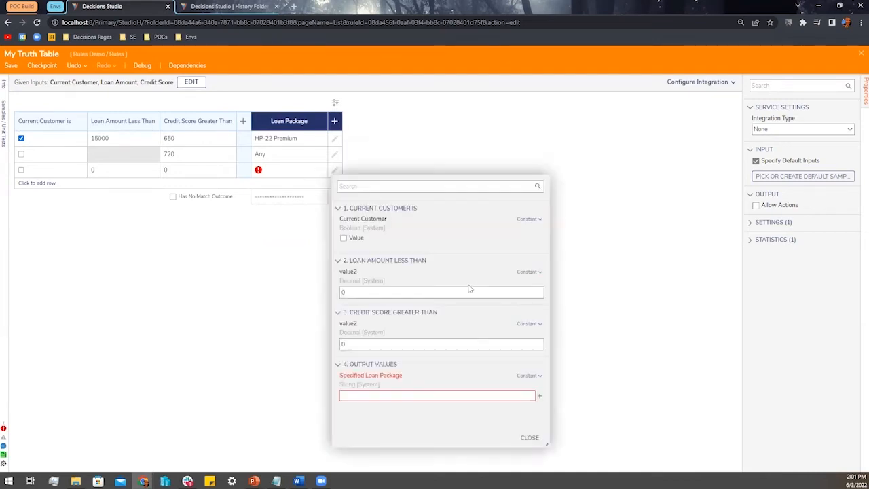
Give row 3 a 30000 loan limit, 650 credit score and HP-21 Standard output
click(347, 292)
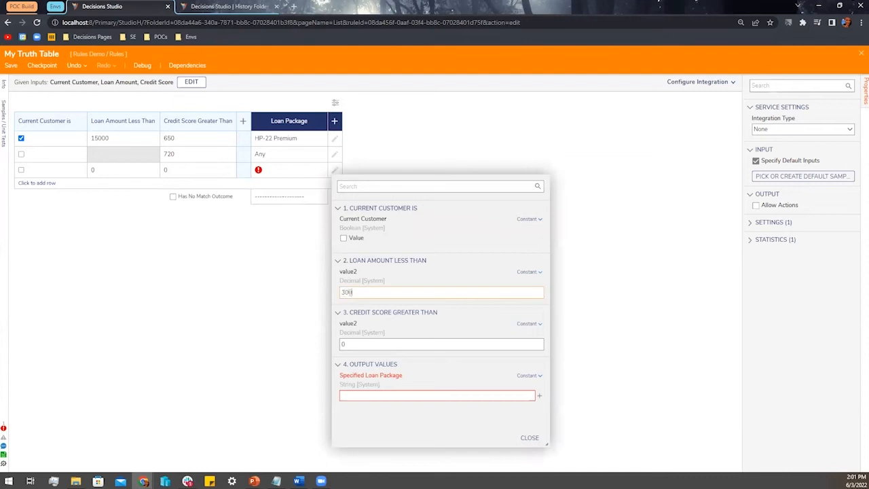
click(347, 344)
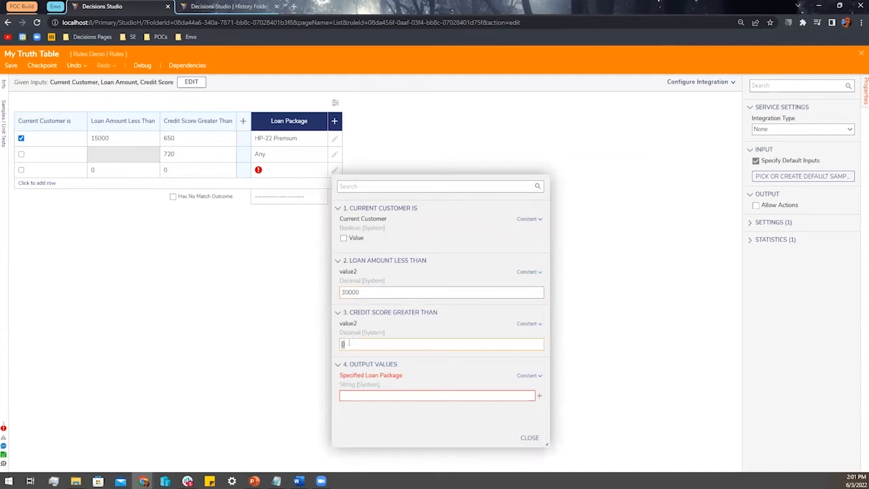
click(401, 395)
text(HP-21 Stradard)
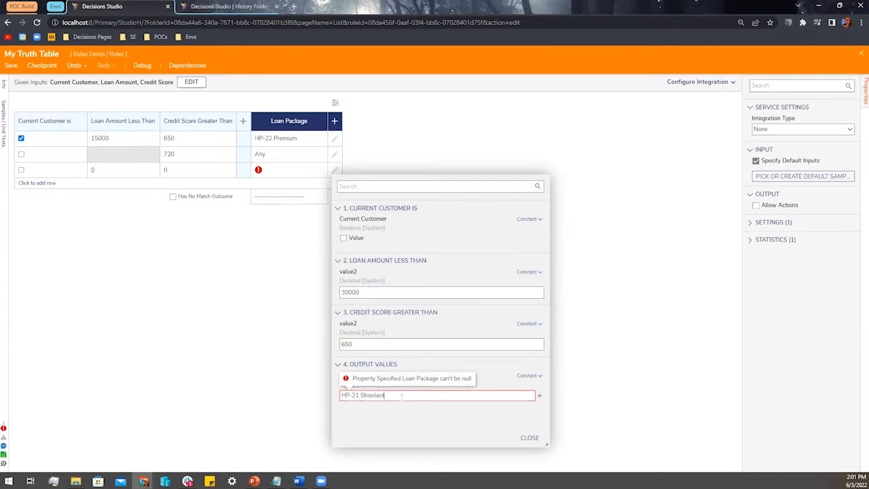
key(BackSpace)
key(BackSpace)
key(BackSpace)
text(and)
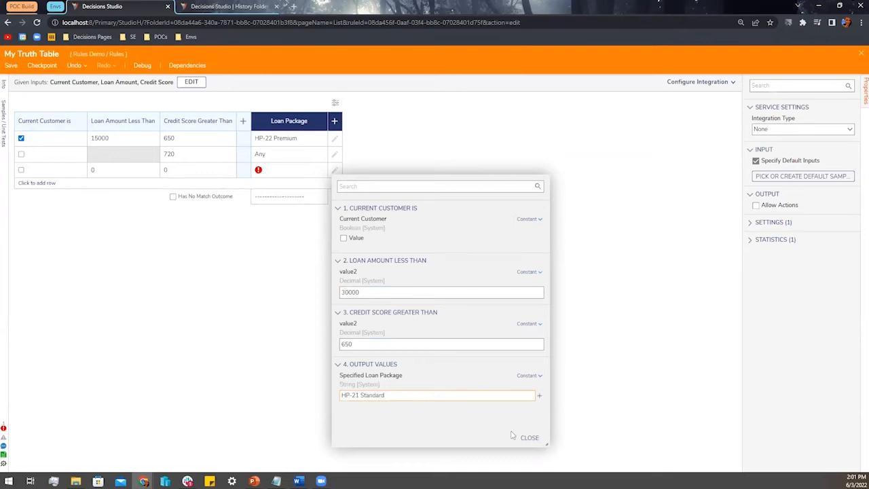
click(514, 437)
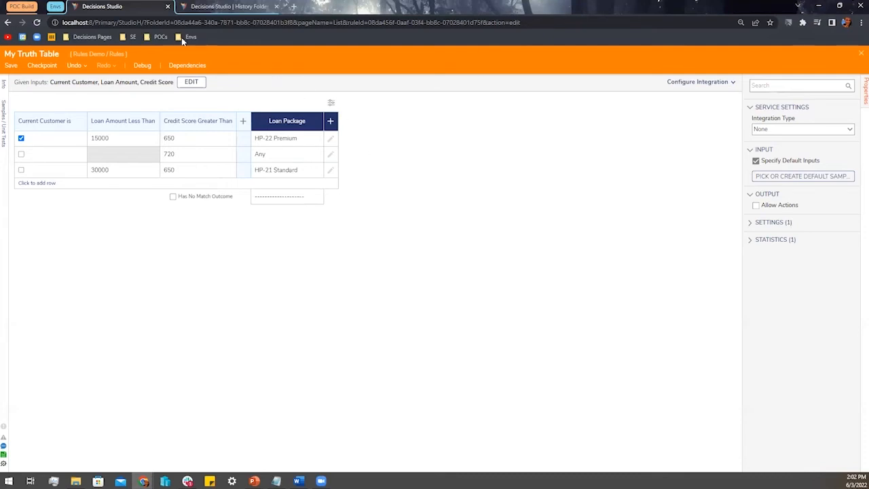
click(143, 66)
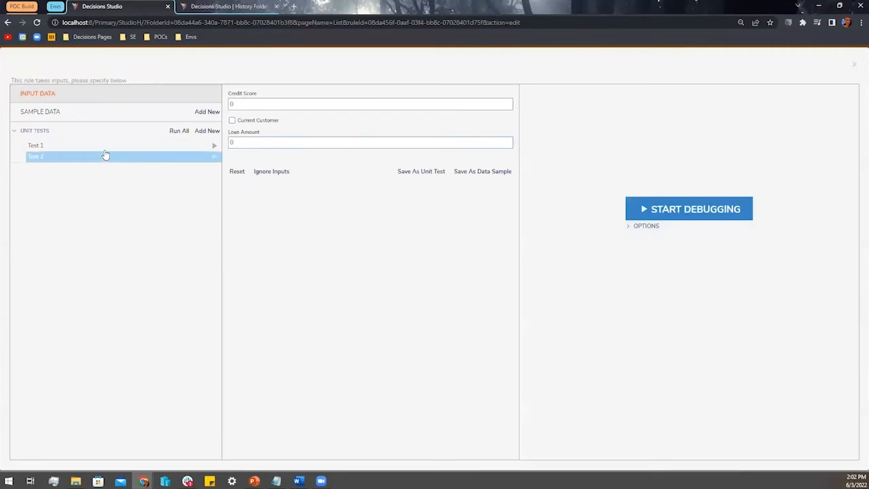
click(107, 148)
click(214, 146)
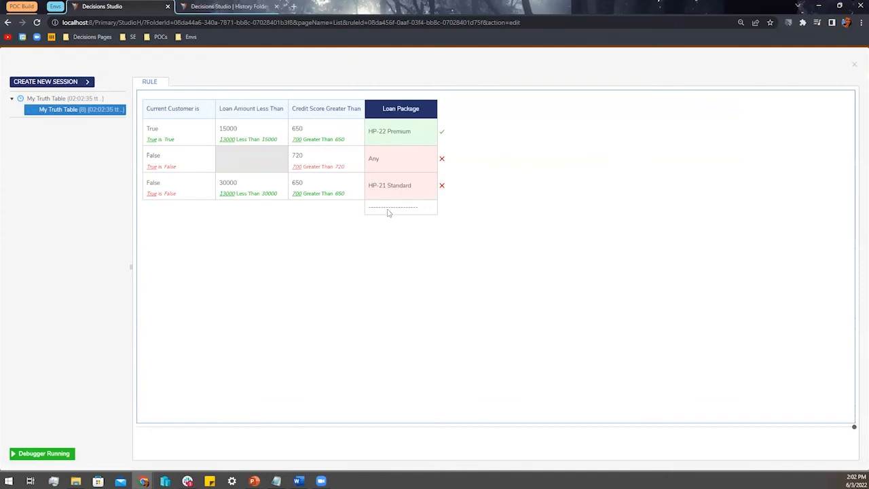
click(855, 65)
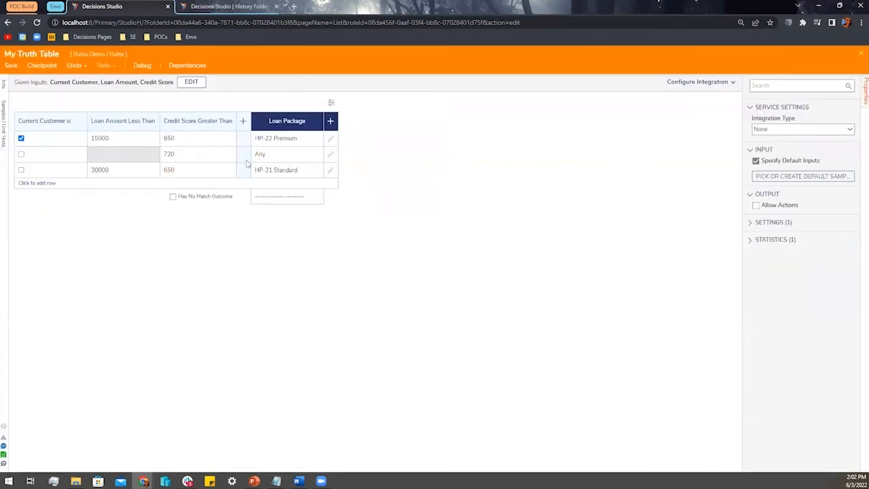
Add a second output column named Loan Assistant
click(331, 124)
click(384, 169)
text(Loan Assist)
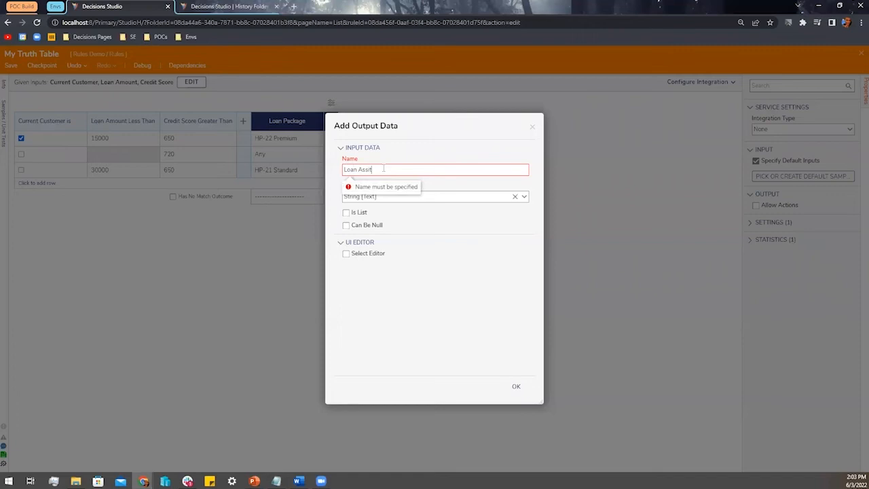
text(ant)
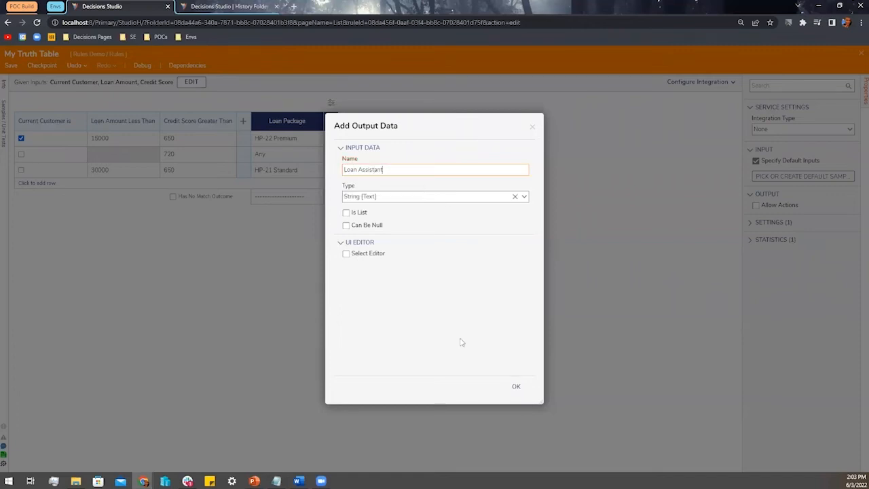
click(515, 386)
Enter an assistant's e-mail address in row 1's Loan Assistant cell
click(354, 139)
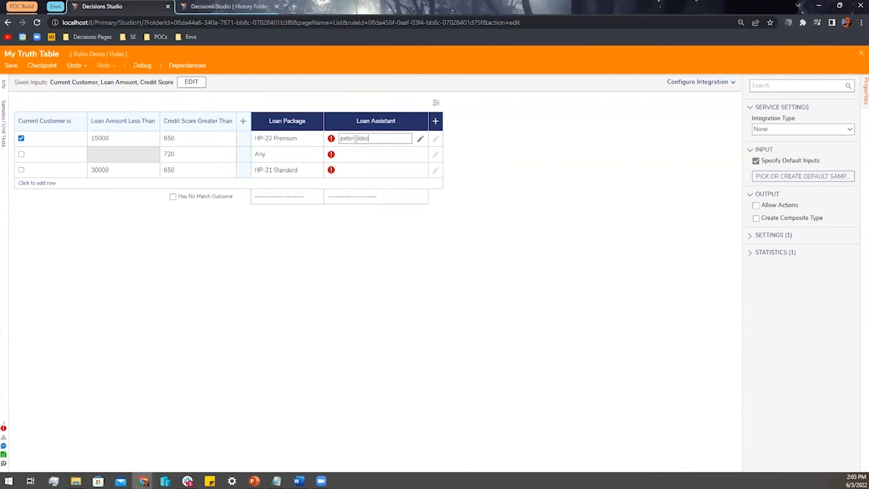
key(ctrl+shift+Left)
key(ctrl+shift+Left)
key(ctrl+x)
key(ctrl+v)
Enter assistants' e-mail addresses for rows 2 and 3, reusing the copied domain
click(352, 155)
key(ctrl+v)
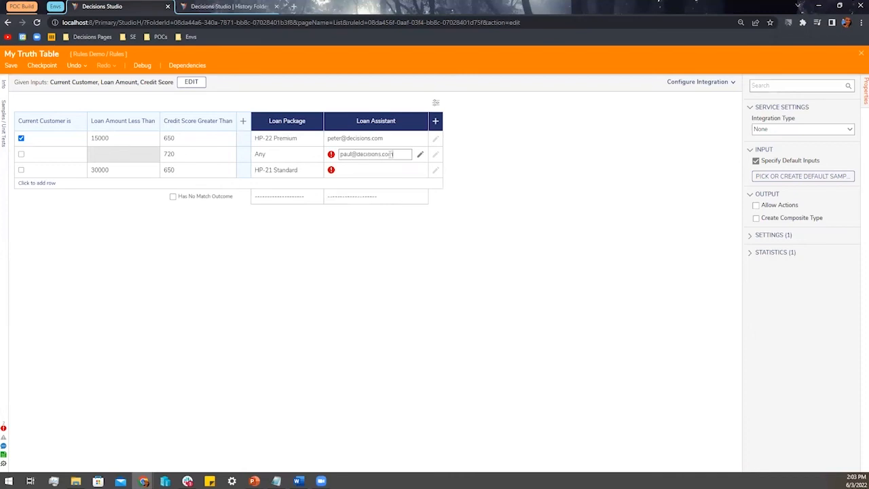
click(364, 179)
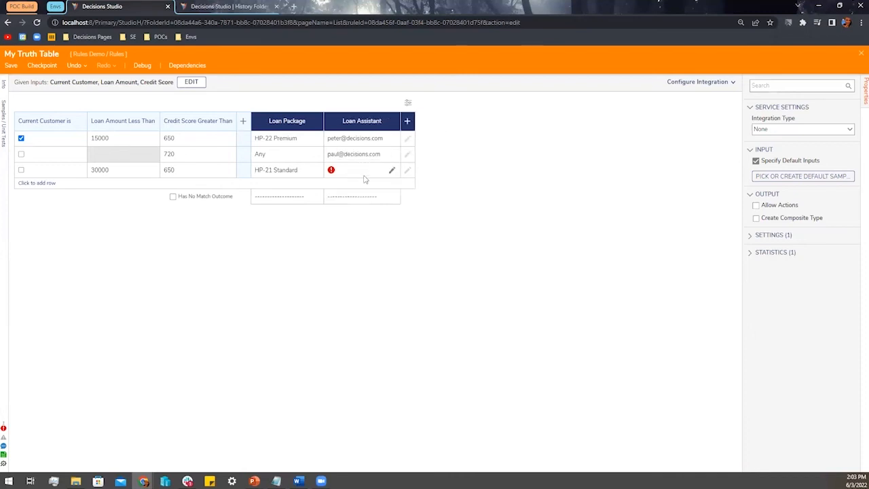
click(371, 169)
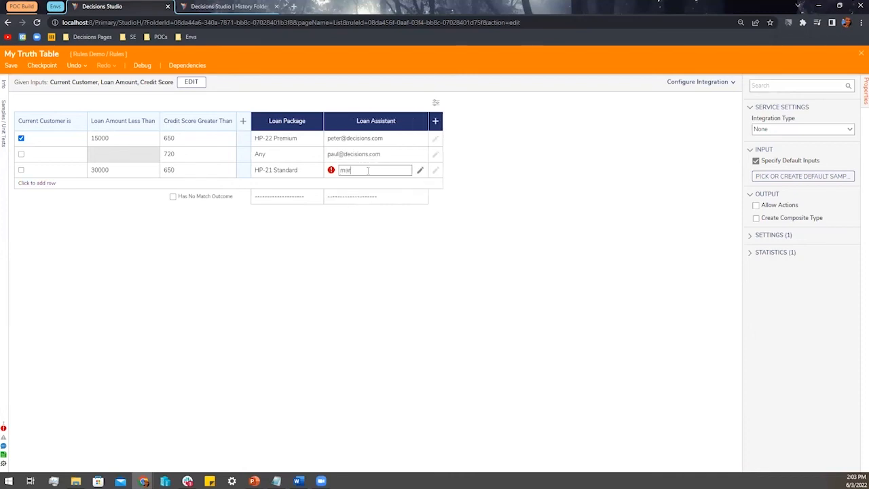
key(ctrl+v)
click(363, 269)
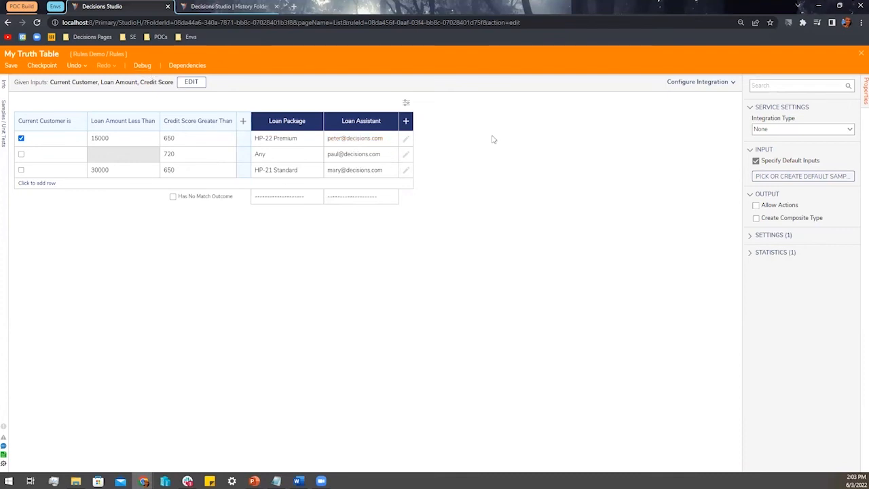
click(755, 206)
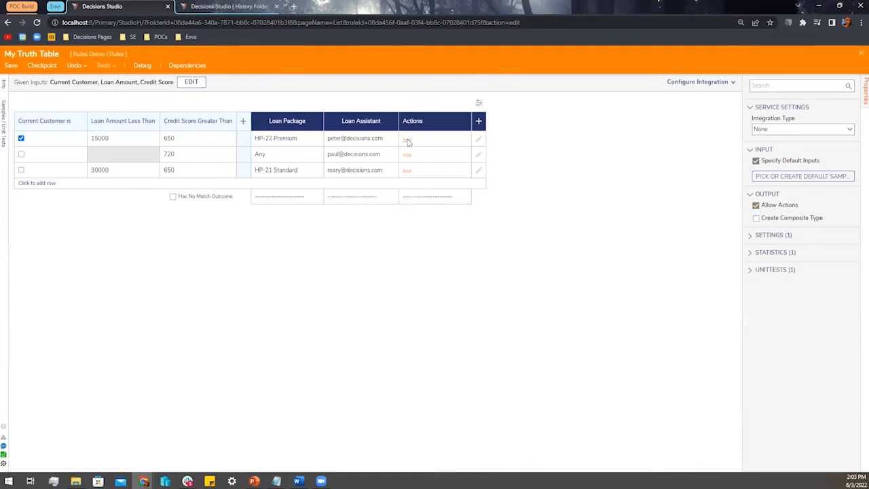
Make row 1 run the HP-22 Premium flow
click(408, 140)
click(414, 166)
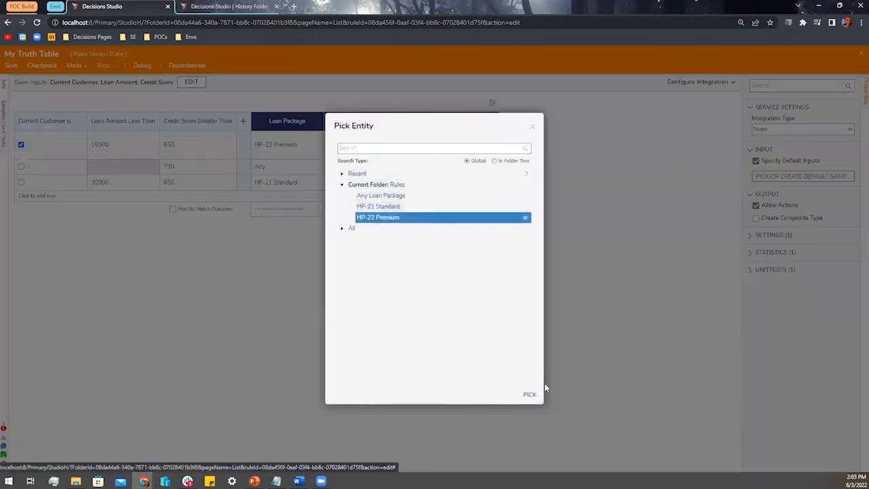
click(529, 395)
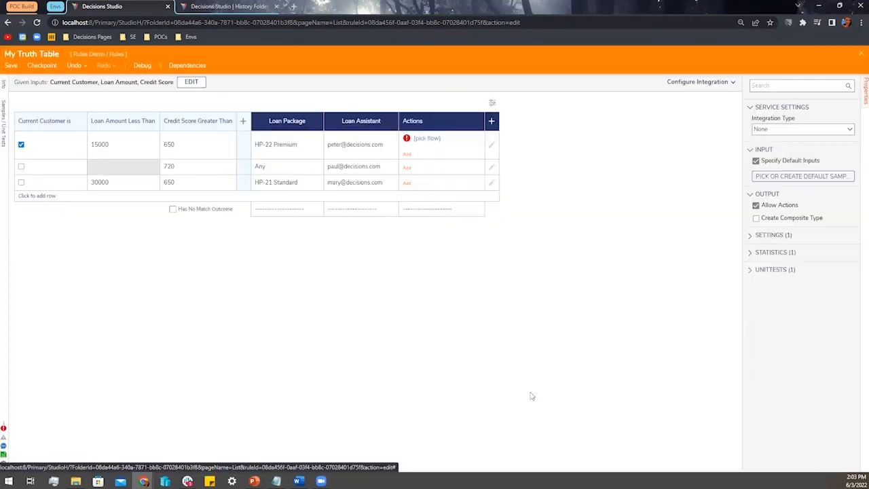
Make row 2 run the Any Loan Package flow
click(407, 168)
mouse_move(456, 182)
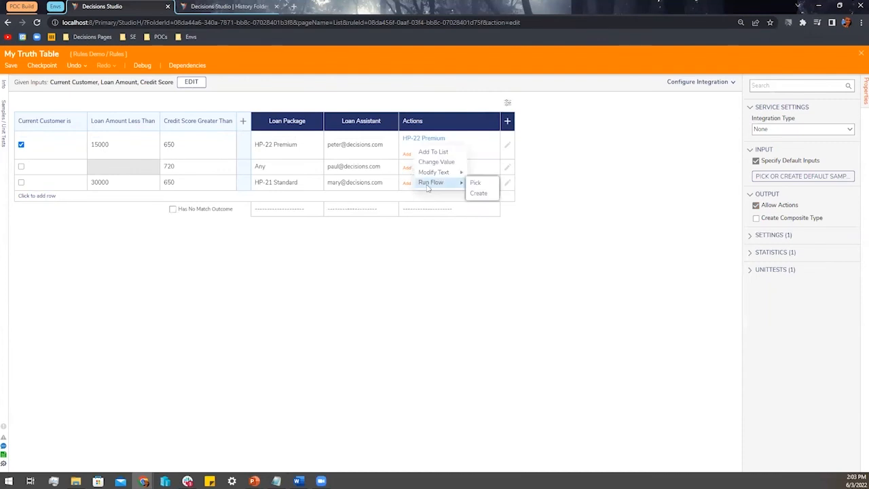
click(474, 182)
click(380, 196)
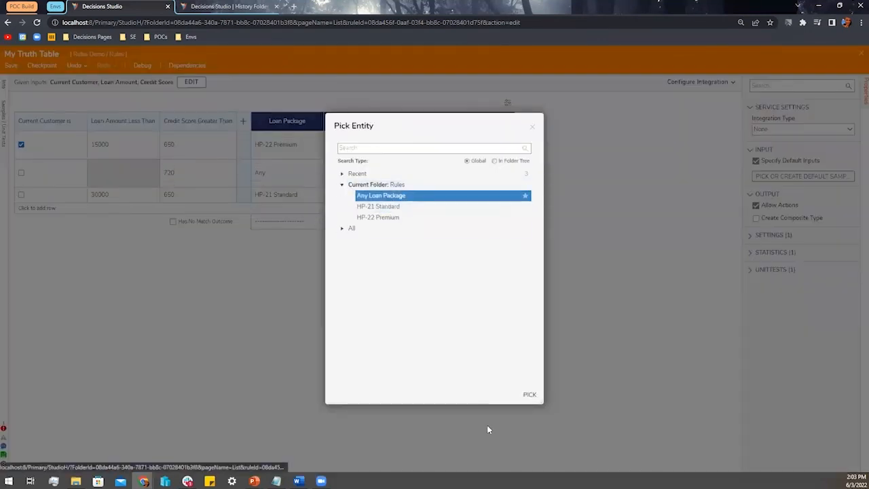
click(530, 394)
Make row 3 run the HP-21 Standard flow
click(407, 195)
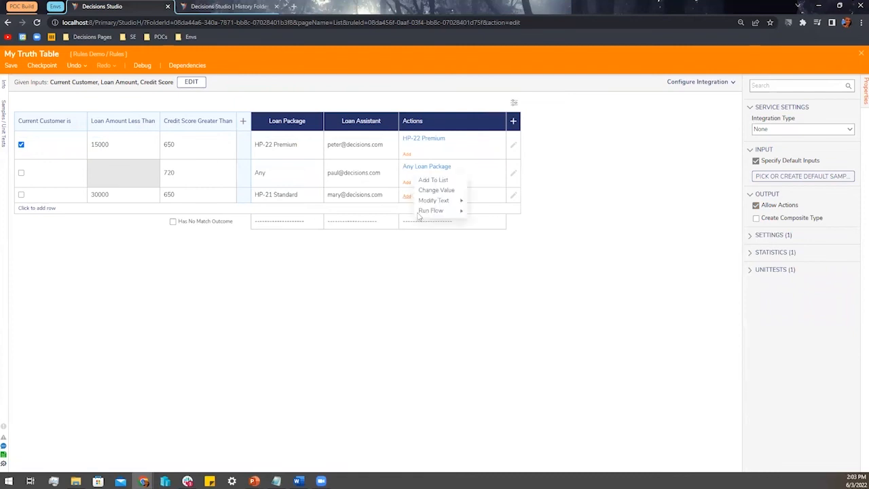
click(475, 211)
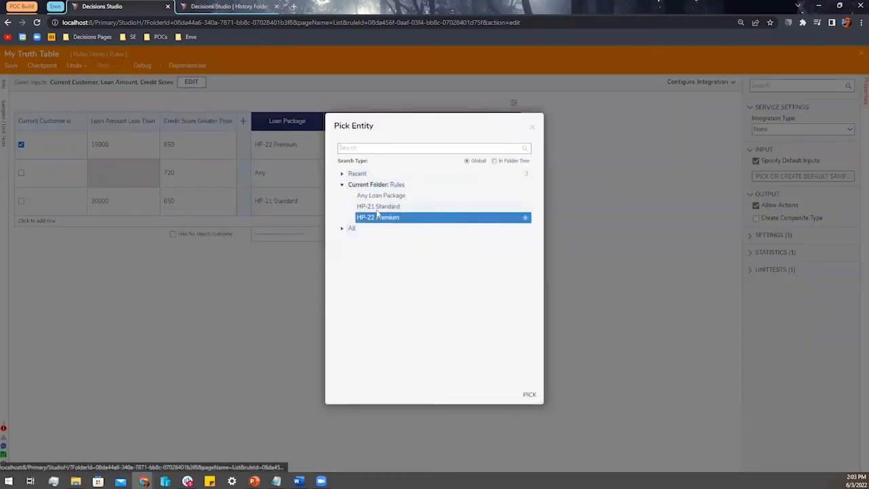
click(378, 207)
click(529, 395)
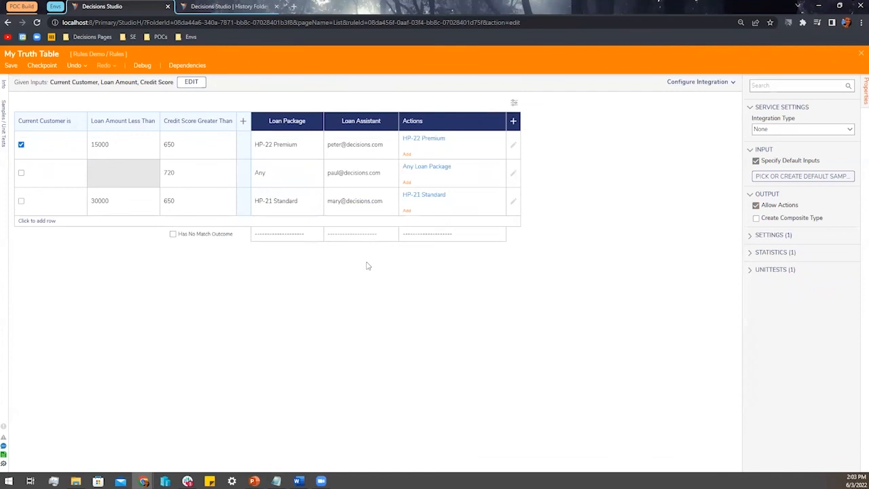
click(142, 68)
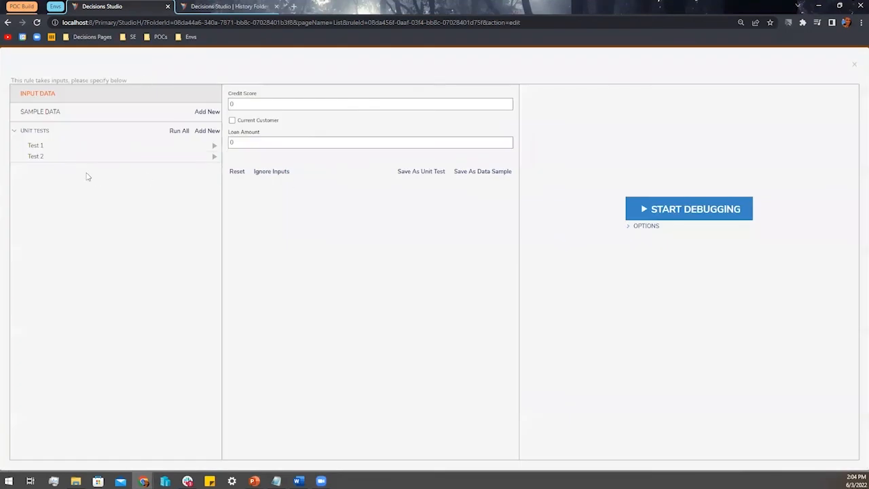
click(62, 158)
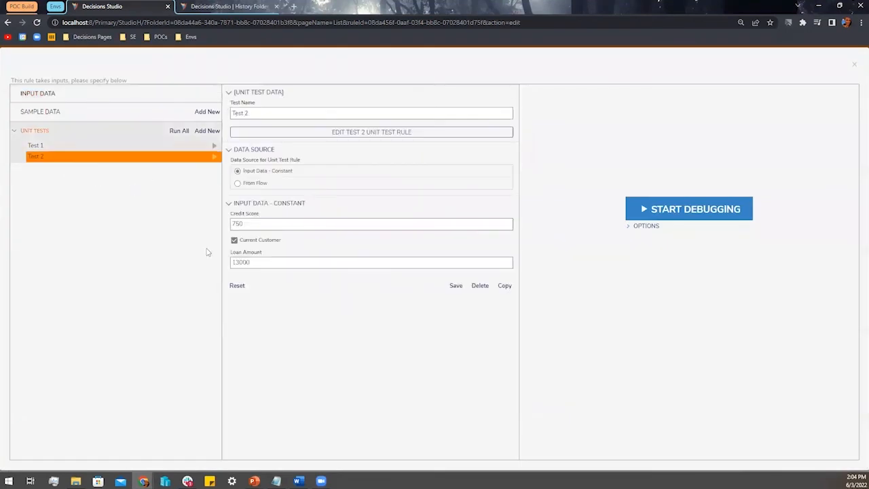
click(213, 158)
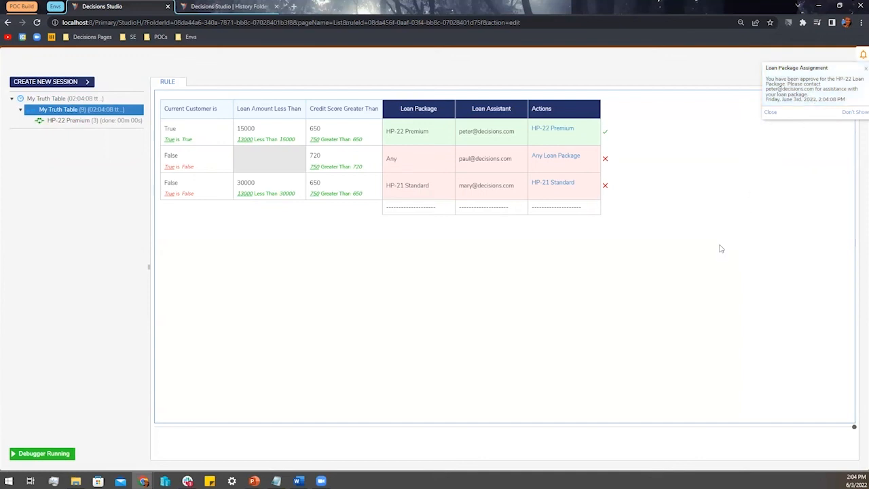
click(855, 65)
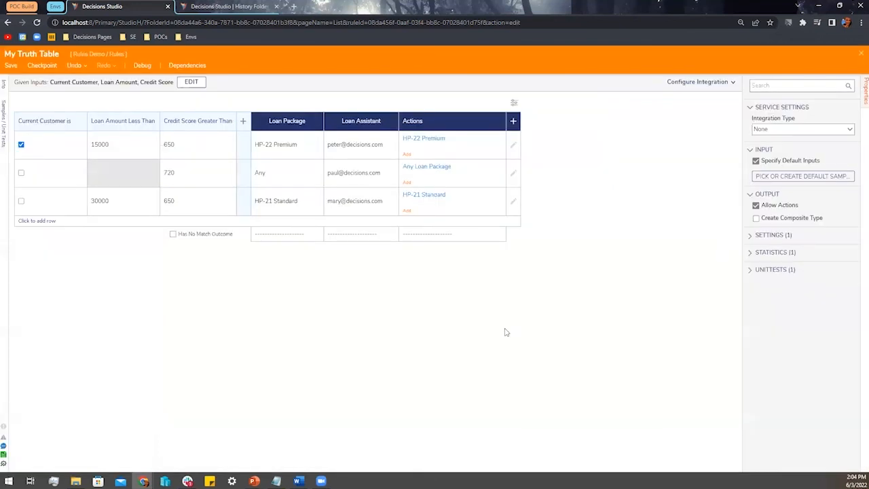